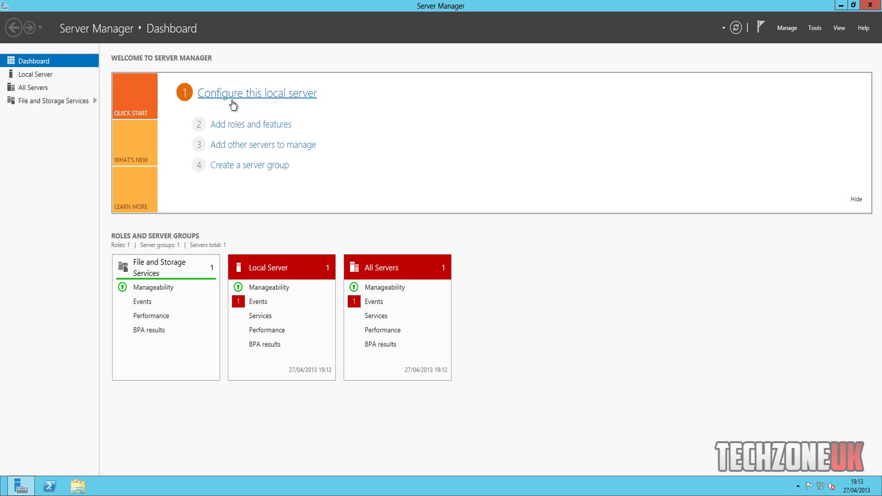
- Open the Local Server properties page via 'Configure this local server' in Quick Start
{"action": "left_click", "coordinate": [279, 94]}
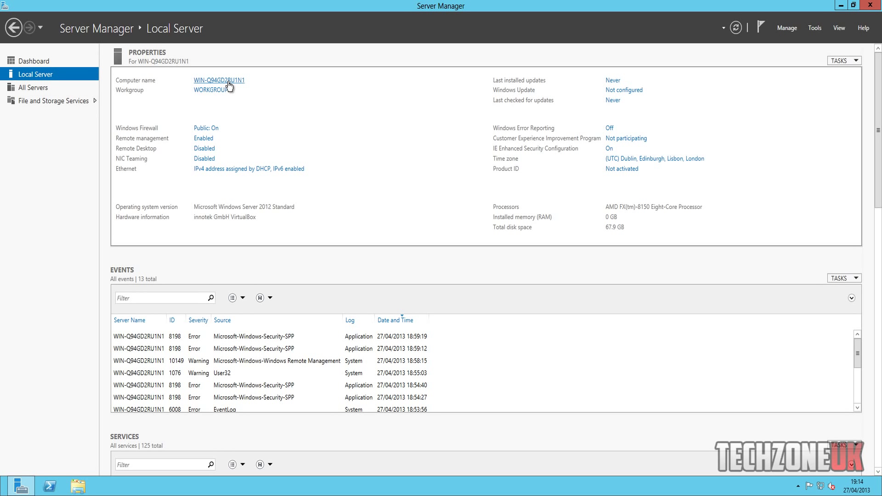
- Open System Properties' computer name Change dialog and select the existing name
{"action": "left_click", "coordinate": [225, 81]}
{"action": "left_click_drag", "start_coordinate": [211, 101], "coordinate": [455, 101]}
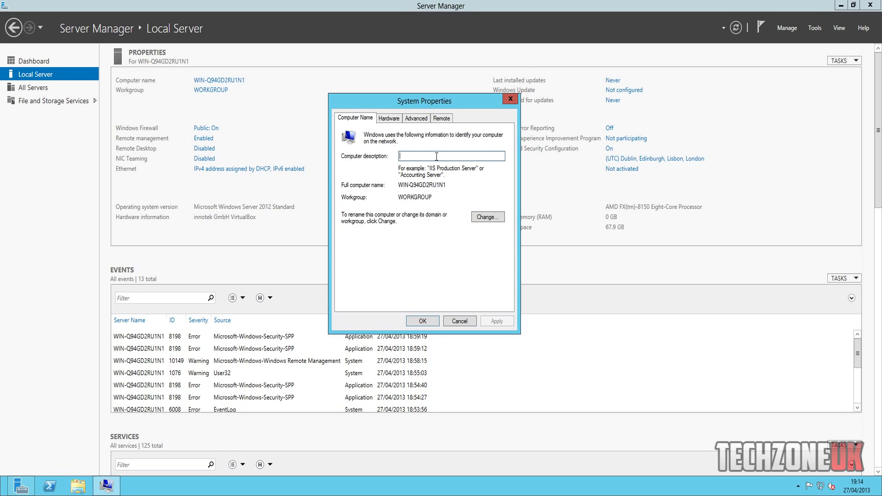
{"action": "left_click", "coordinate": [487, 217]}
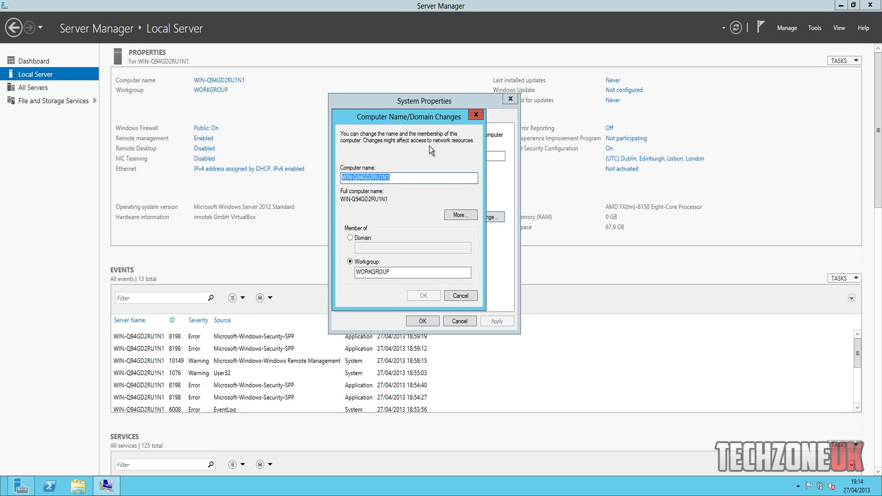
{"action": "left_click", "coordinate": [346, 179]}
{"action": "mouse_move", "coordinate": [346, 178]}
{"action": "left_mouse_down"}
{"action": "mouse_move", "coordinate": [390, 178]}
{"action": "mouse_move", "coordinate": [357, 171]}
{"action": "left_mouse_up"}
{"action": "left_click", "coordinate": [398, 178]}
- Replace the name with Serv01, confirm, acknowledge the restart notice and close System Properties
{"action": "type", "text": "S"}
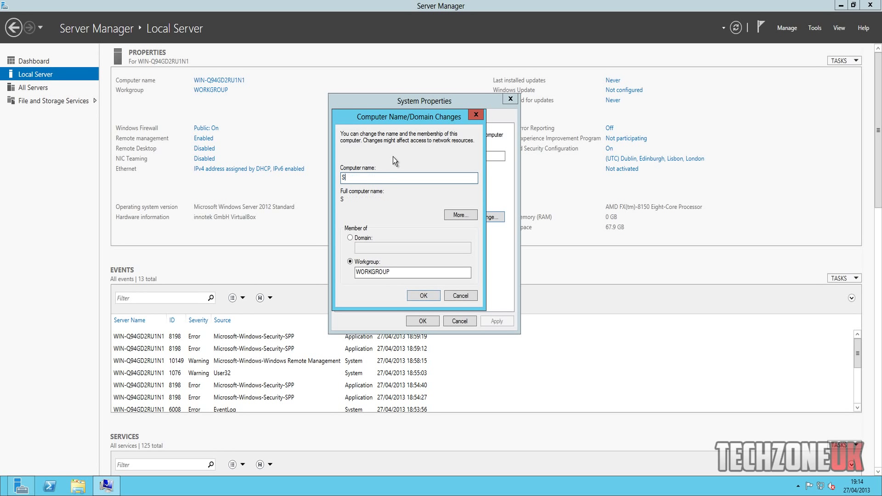
{"action": "type", "text": "erv01"}
{"action": "type", "text": "DC"}
{"action": "key", "text": "BackSpace"}
{"action": "key", "text": "BackSpace"}
{"action": "left_click_drag", "start_coordinate": [380, 178], "coordinate": [335, 177]}
{"action": "left_click", "coordinate": [351, 179]}
{"action": "left_click", "coordinate": [423, 296]}
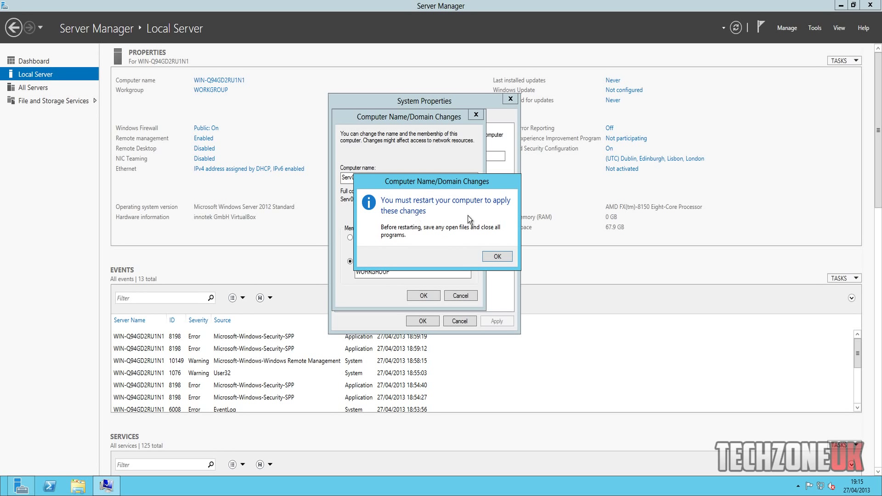
{"action": "left_click", "coordinate": [495, 255]}
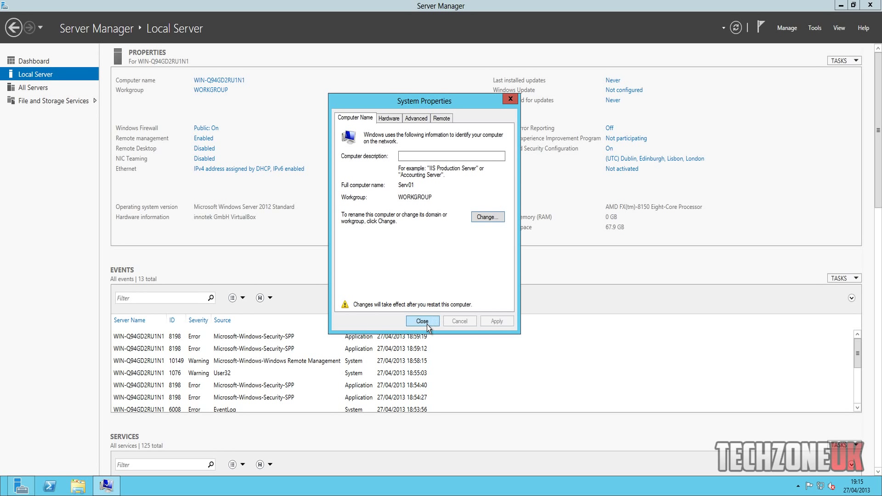
{"action": "left_click", "coordinate": [426, 324]}
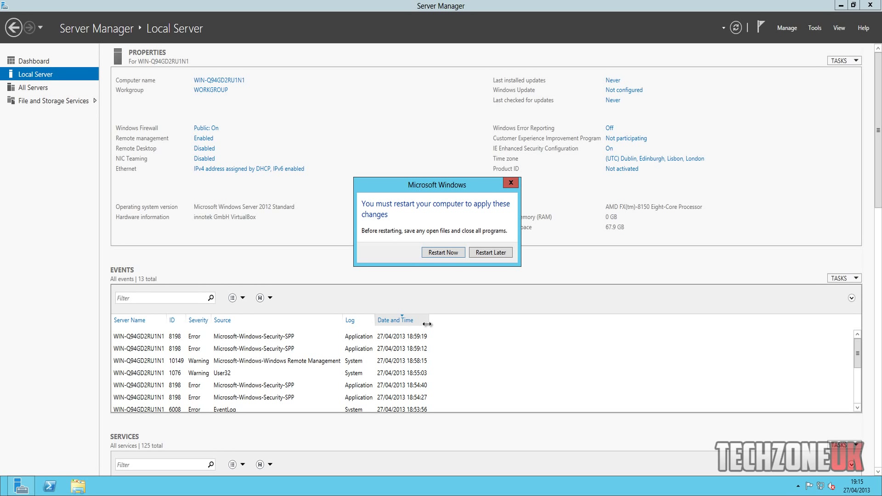
- Choose Restart Later to postpone the reboot
{"action": "left_click", "coordinate": [483, 254]}
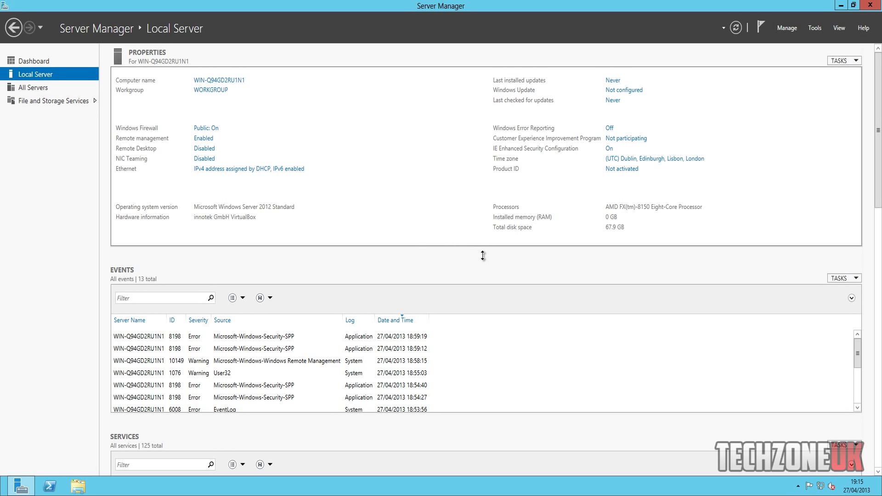
- Turn on 'Allow remote connections to this computer', accepting the firewall exception warning
{"action": "left_click", "coordinate": [202, 149]}
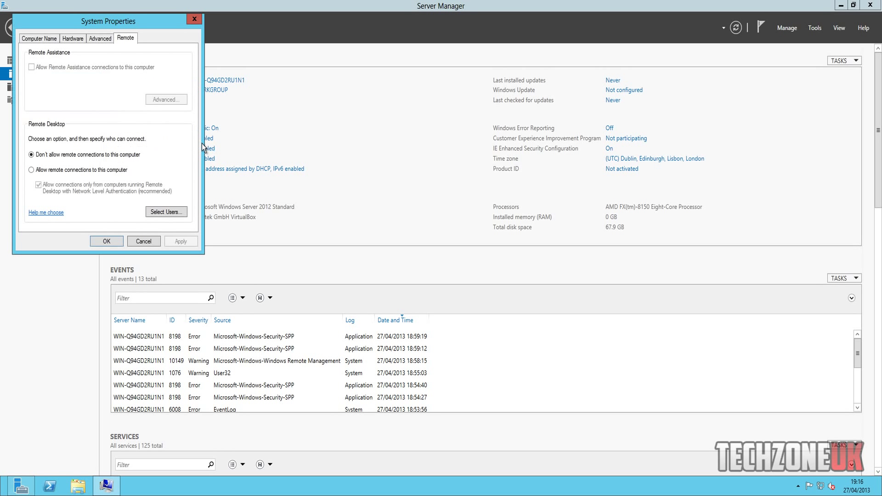
{"action": "left_click_drag", "start_coordinate": [131, 28], "coordinate": [465, 67]}
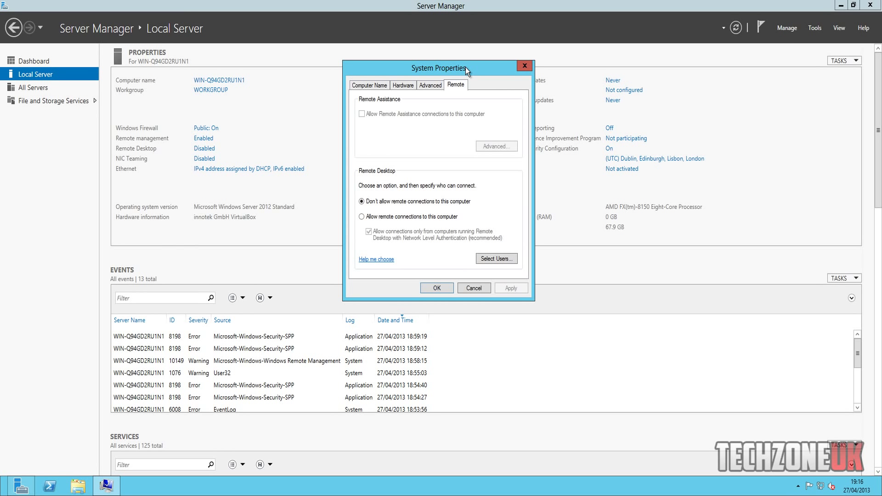
{"action": "left_click", "coordinate": [373, 221]}
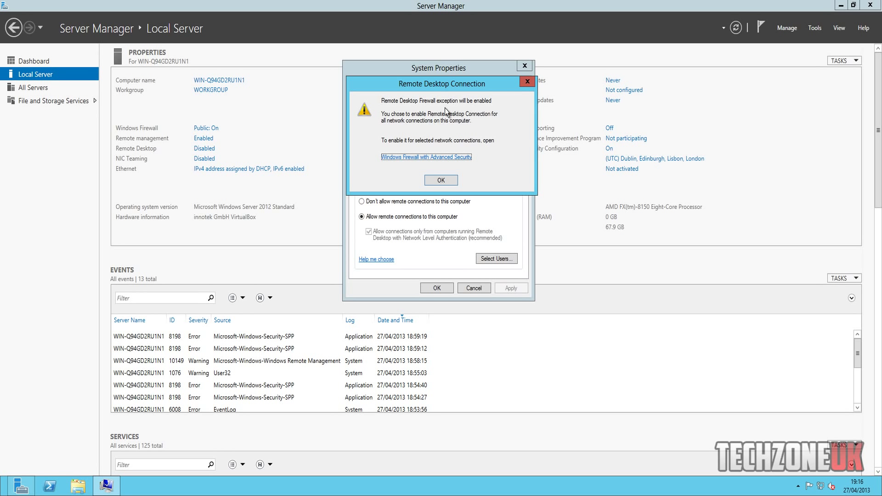
{"action": "left_click", "coordinate": [452, 180]}
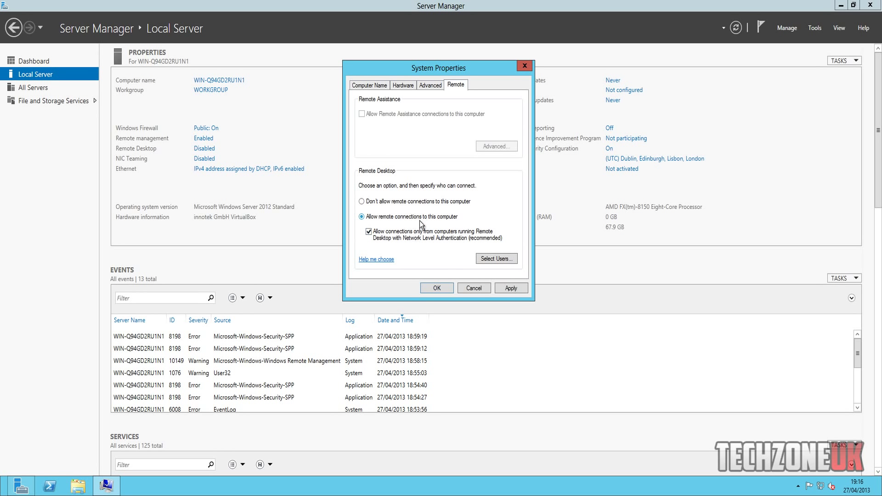
{"action": "left_click", "coordinate": [476, 287]}
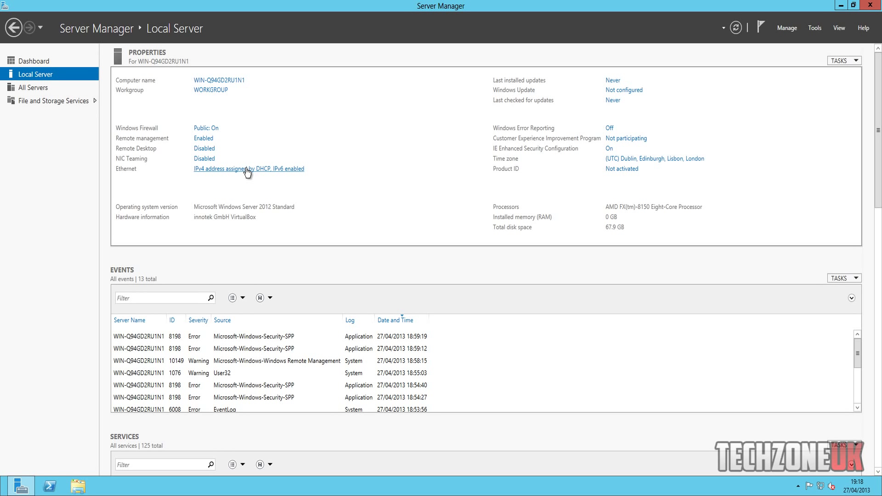
- Open Network Connections and bring up the Ethernet adapter's context menu
{"action": "left_click", "coordinate": [246, 169]}
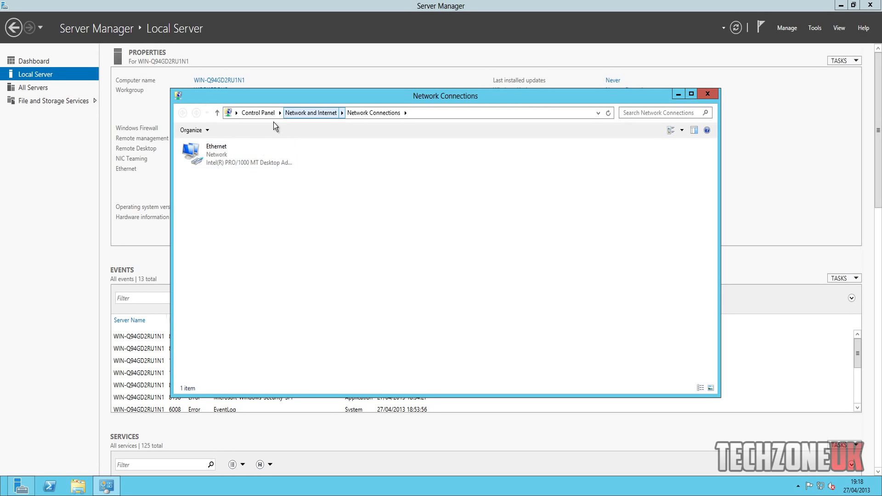
{"action": "left_click_drag", "start_coordinate": [311, 103], "coordinate": [445, 104]}
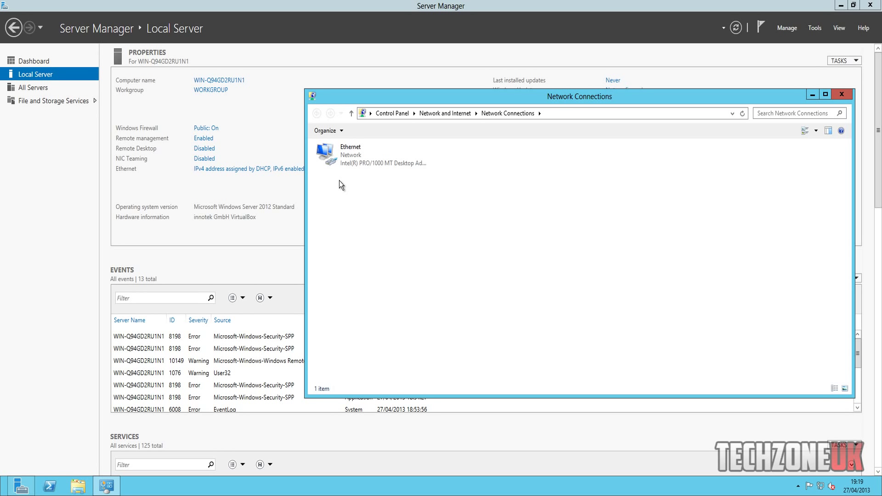
{"action": "right_click", "coordinate": [333, 156]}
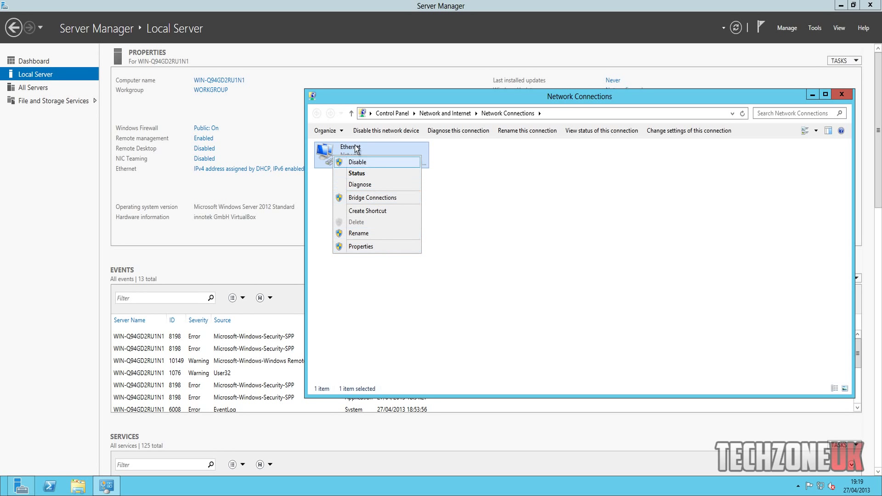
{"action": "left_click", "coordinate": [442, 202]}
{"action": "left_click", "coordinate": [369, 154]}
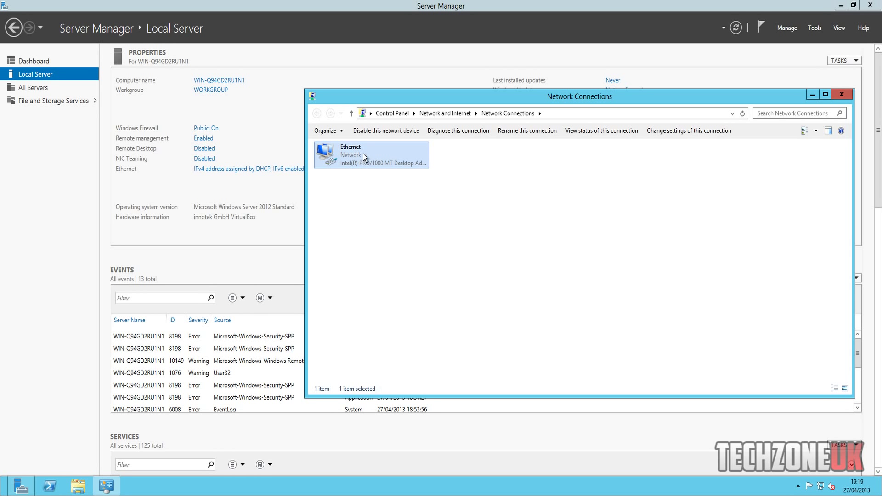
{"action": "right_click", "coordinate": [352, 153]}
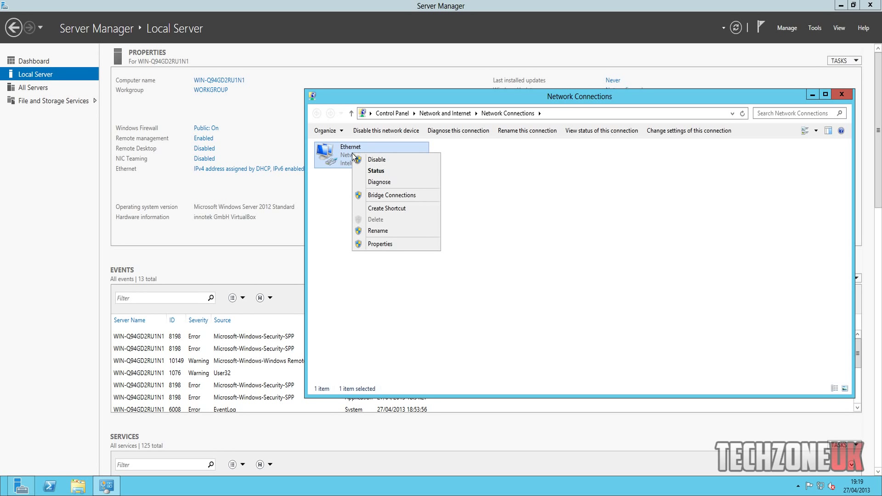
- Open Ethernet's TCP/IPv4 properties and select 'Use the following IP address'
{"action": "left_click", "coordinate": [375, 243]}
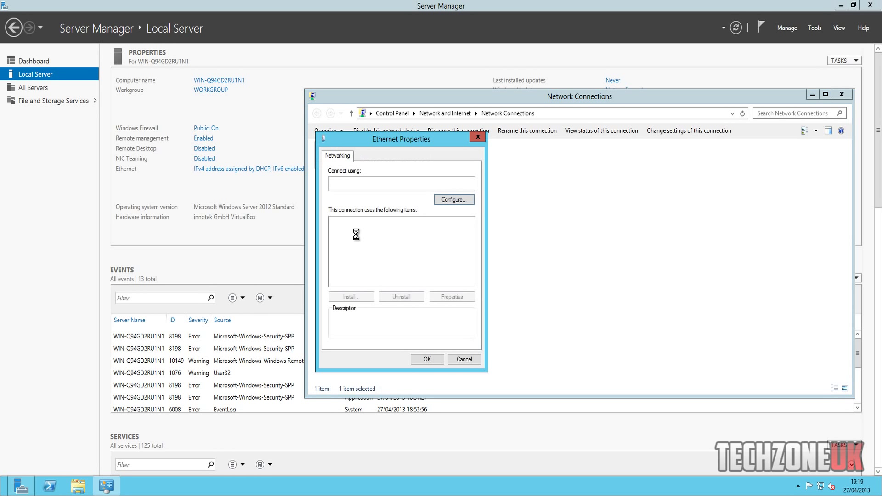
{"action": "left_click", "coordinate": [395, 282]}
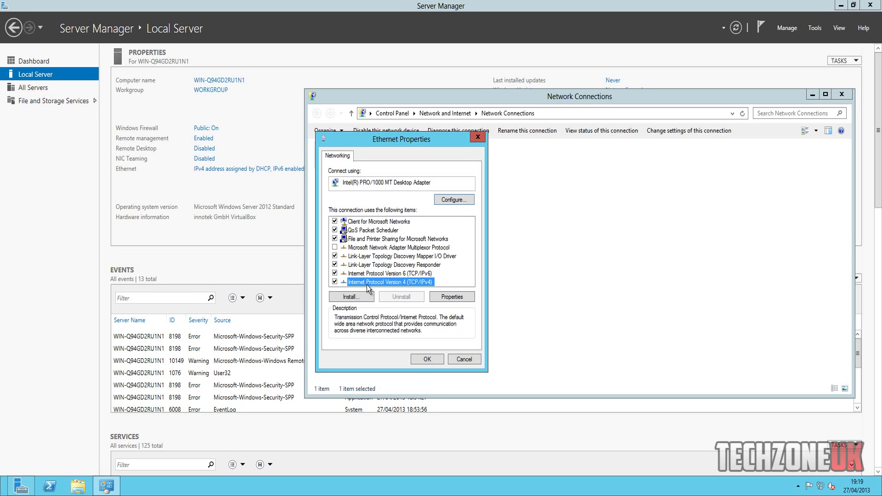
{"action": "left_click", "coordinate": [443, 296]}
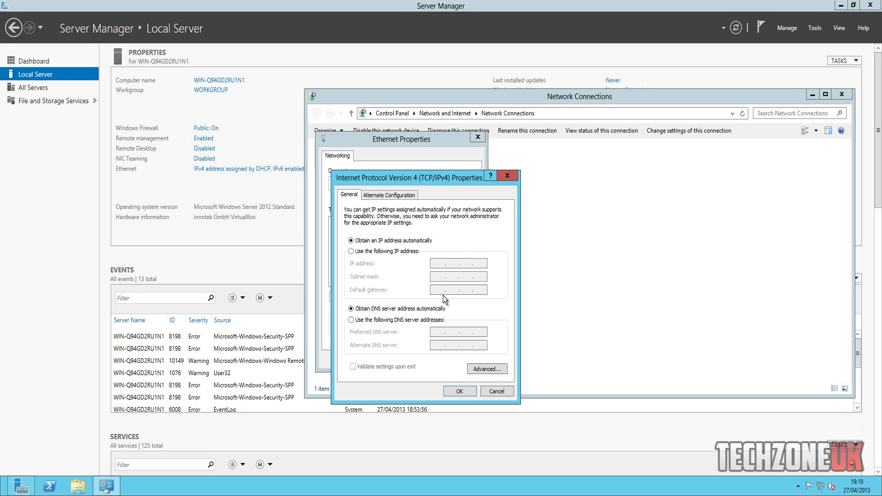
{"action": "left_click", "coordinate": [351, 252]}
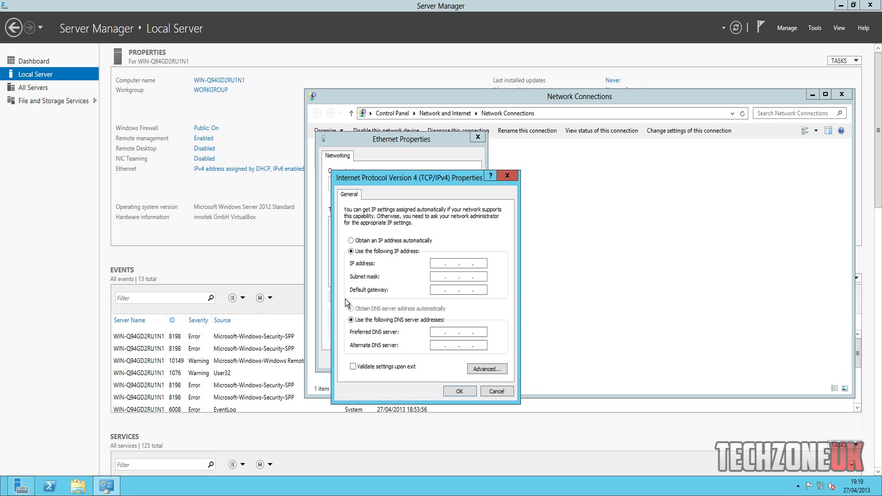
{"action": "left_click", "coordinate": [439, 265]}
- Enter IP address 192.168.1.10 with subnet mask 255.255.255.0
{"action": "type", "text": "192 . 168 . 1 . 10"}
{"action": "left_click", "coordinate": [445, 278]}
{"action": "left_click", "coordinate": [480, 276]}
{"action": "left_click", "coordinate": [438, 290]}
- Set default gateway 192.168.1.1 and preferred DNS server 127.0.0.1
{"action": "type", "text": "192.168.1.1"}
{"action": "key", "text": "shift+Tab"}
{"action": "key", "text": "shift+Tab"}
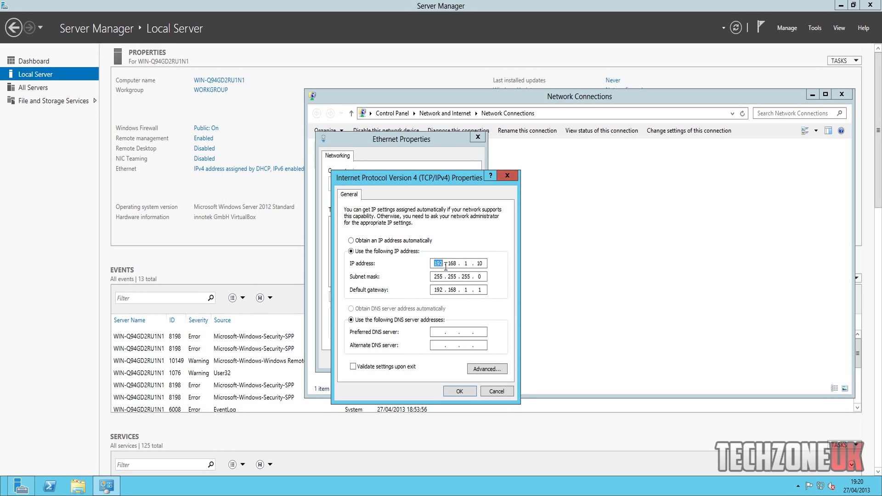
{"action": "double_click", "coordinate": [480, 264]}
{"action": "left_click", "coordinate": [486, 290]}
{"action": "left_click", "coordinate": [456, 332]}
{"action": "type", "text": "127 . 0 . 0 . 1"}
- Confirm the IPv4 settings, then close Ethernet Properties and the Network Connections window
{"action": "left_click", "coordinate": [460, 391]}
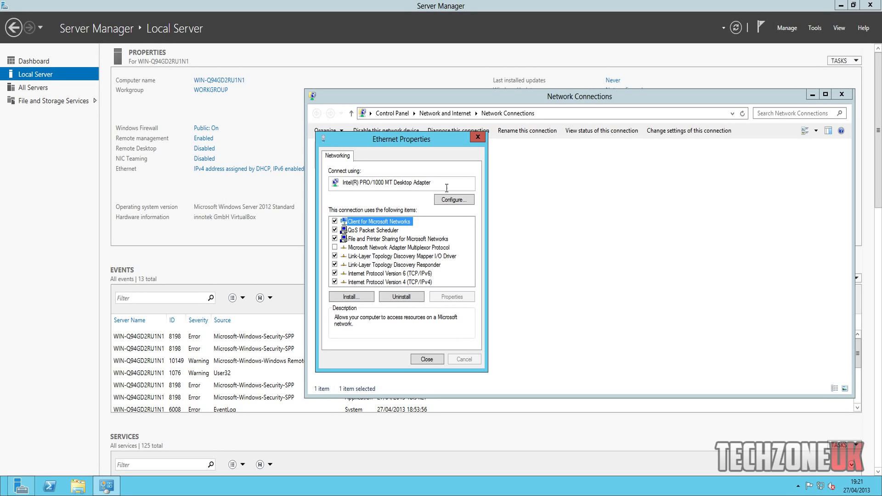
{"action": "left_click", "coordinate": [427, 359]}
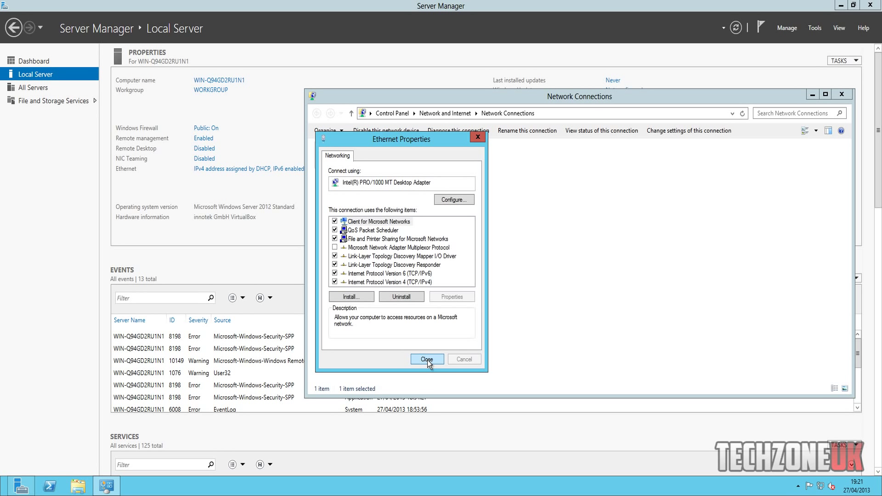
{"action": "left_click", "coordinate": [841, 94]}
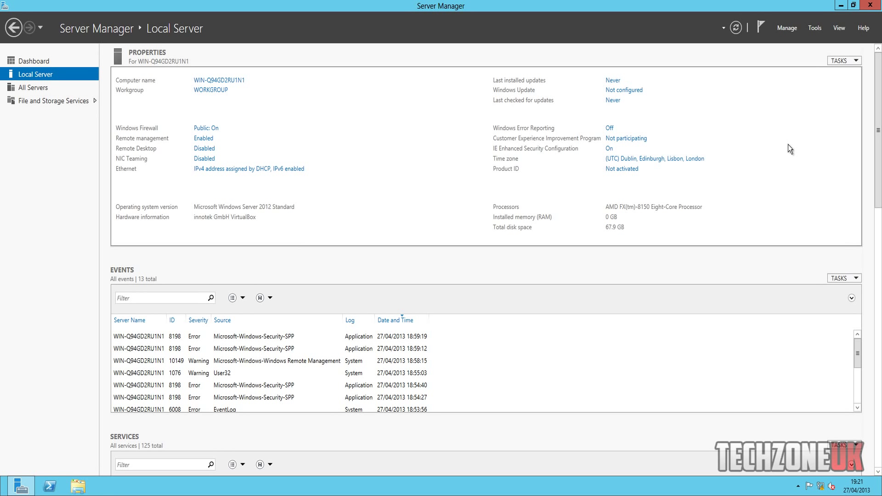
{"action": "mouse_move", "coordinate": [823, 490]}
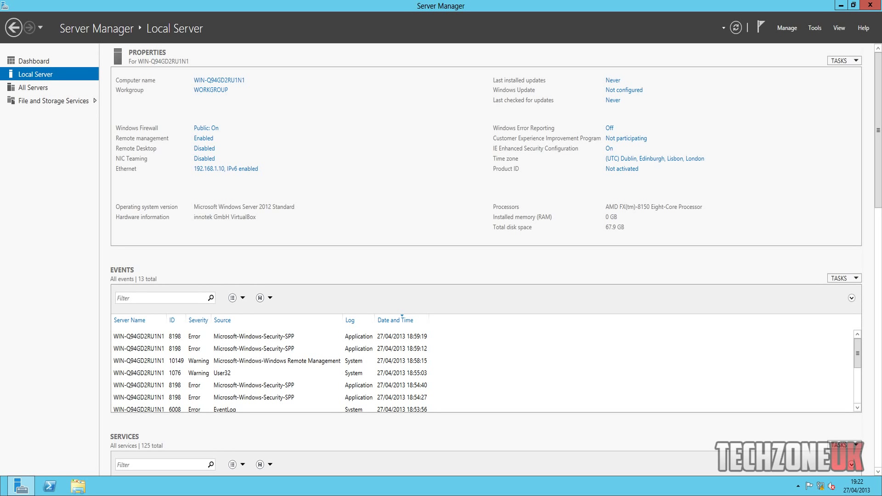
{"action": "key", "text": "alt+Tab"}
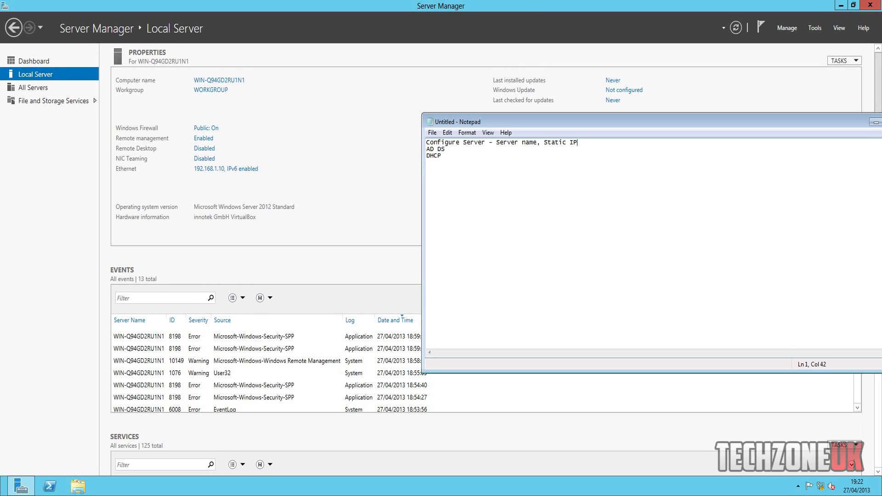
{"action": "key", "text": "alt+Tab"}
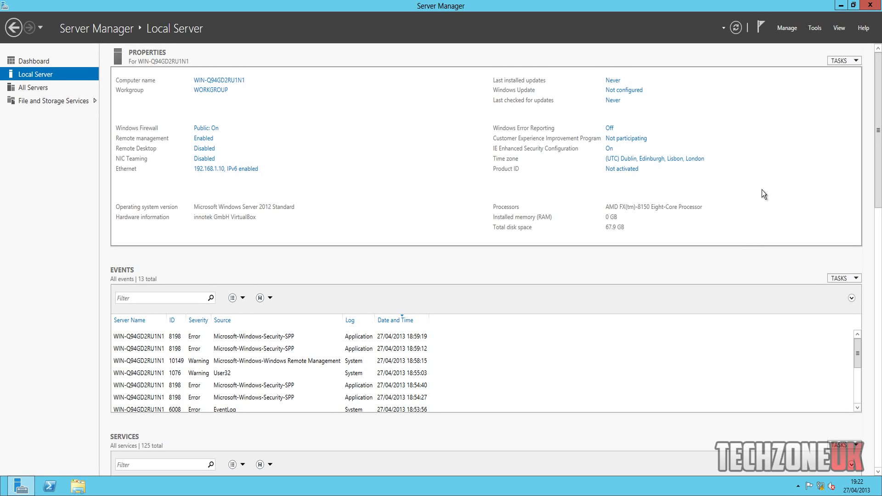